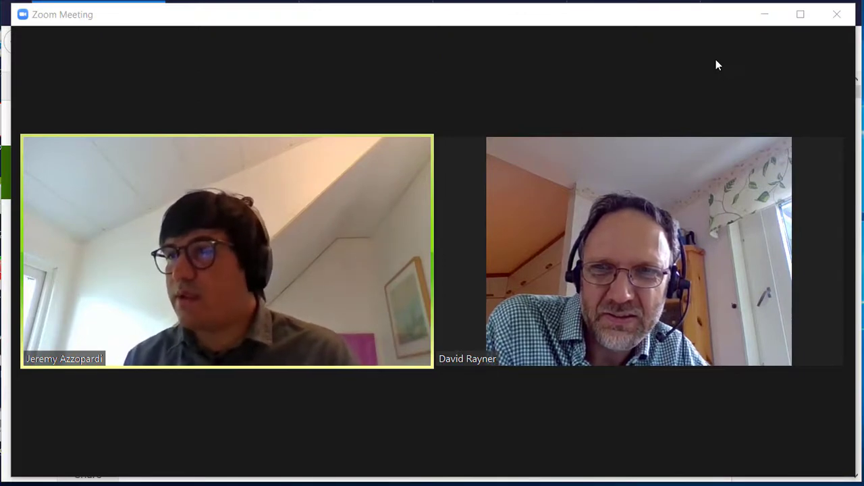
# - Open the Swedish National Data Service site, switch it to English and move the meeting video window away from the login area
pyautogui.moveTo(710, 56)
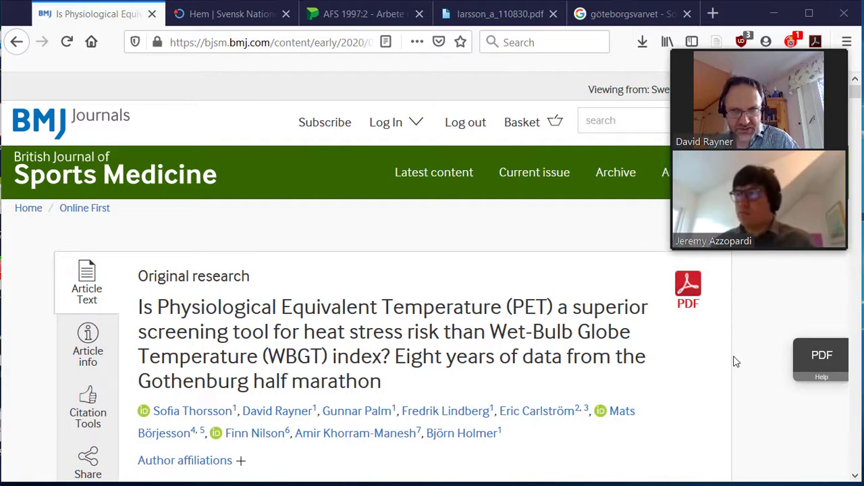
pyautogui.click(235, 20)
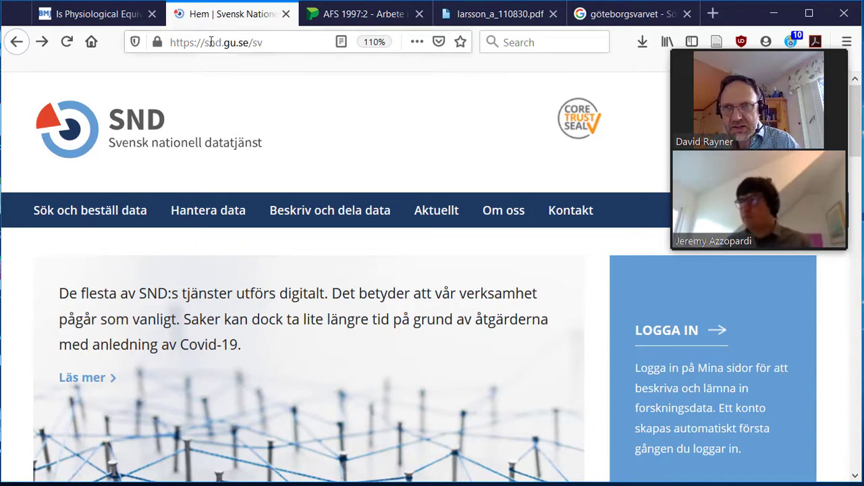
pyautogui.moveTo(783, 60); pyautogui.dragTo(782, 132)
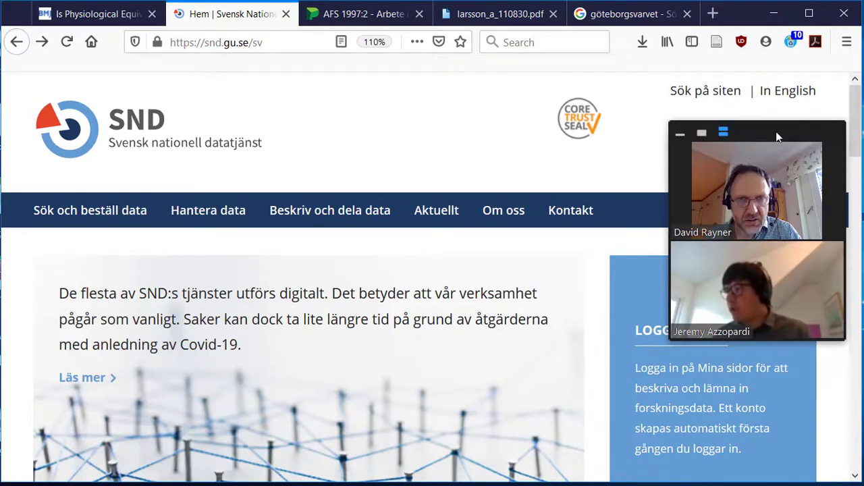
pyautogui.moveTo(776, 131); pyautogui.dragTo(480, 96)
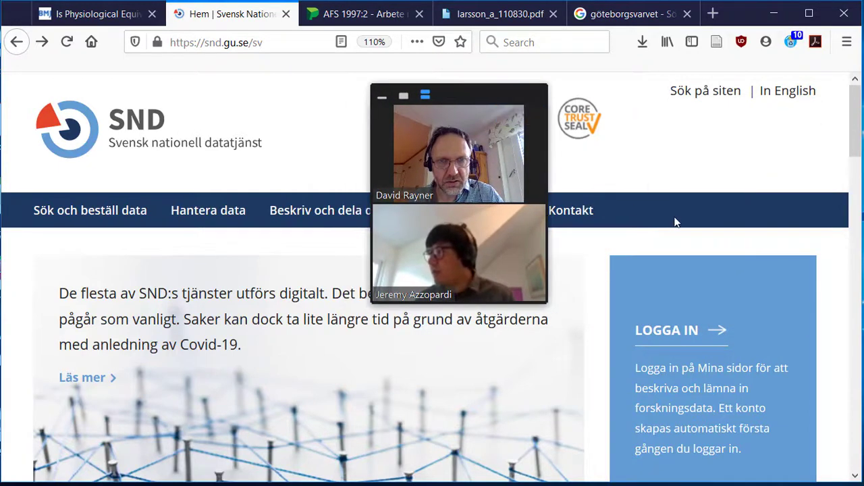
pyautogui.click(802, 96)
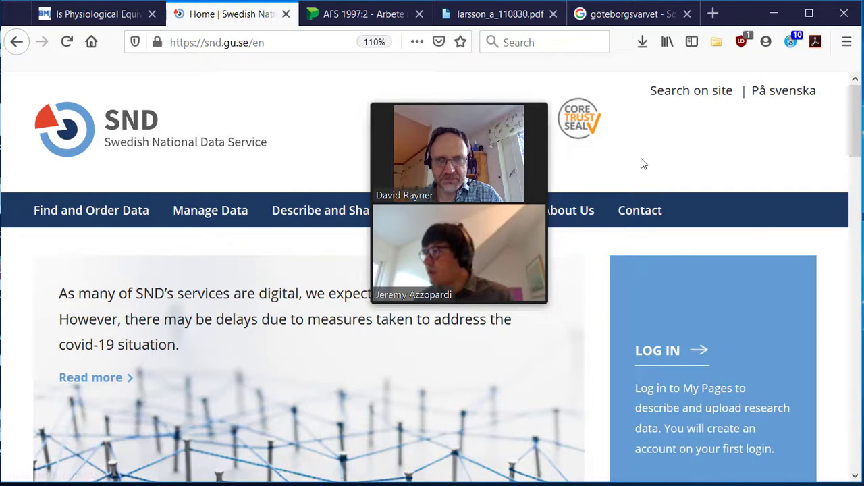
pyautogui.moveTo(524, 87); pyautogui.dragTo(155, 35)
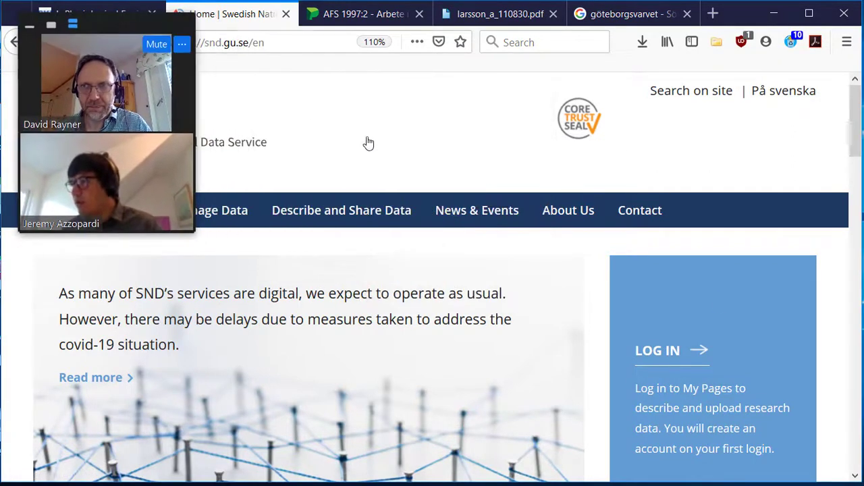
# - Log in to the Swedish National Data Service with the existing university account through the University of Gothenburg identity service
pyautogui.click(665, 350)
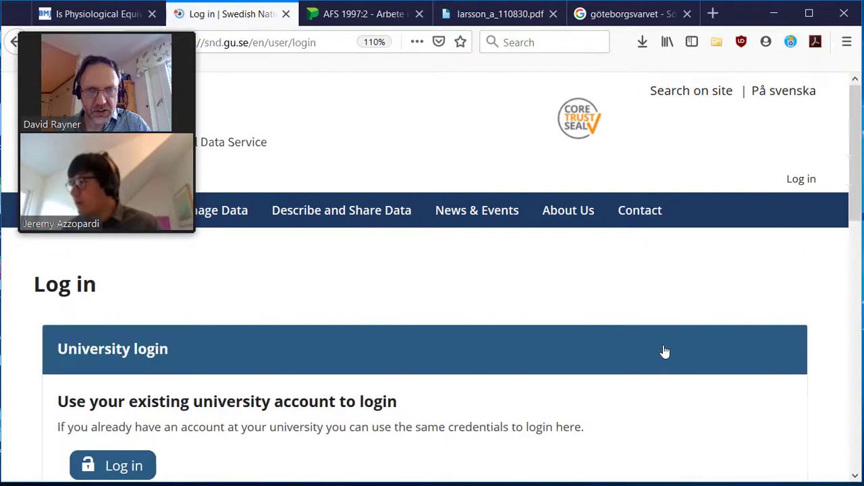
pyautogui.scroll(-2, 593, 338)
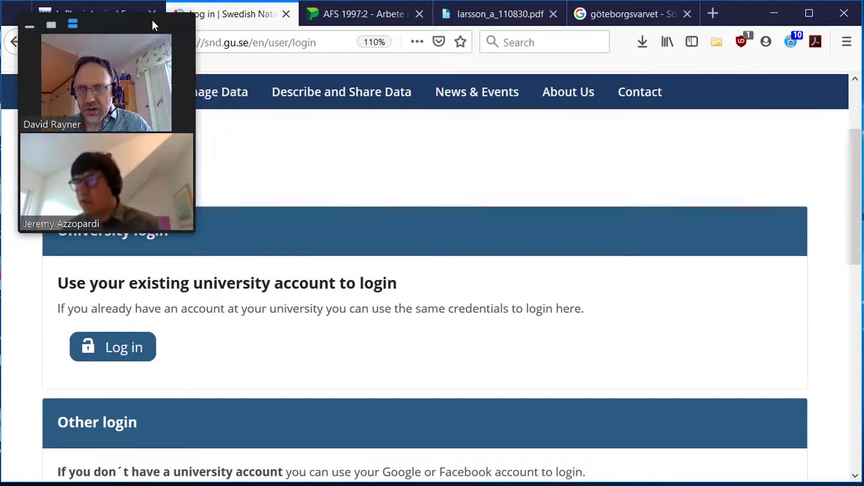
pyautogui.moveTo(121, 20); pyautogui.dragTo(761, 123)
pyautogui.scroll(-3, 559, 173)
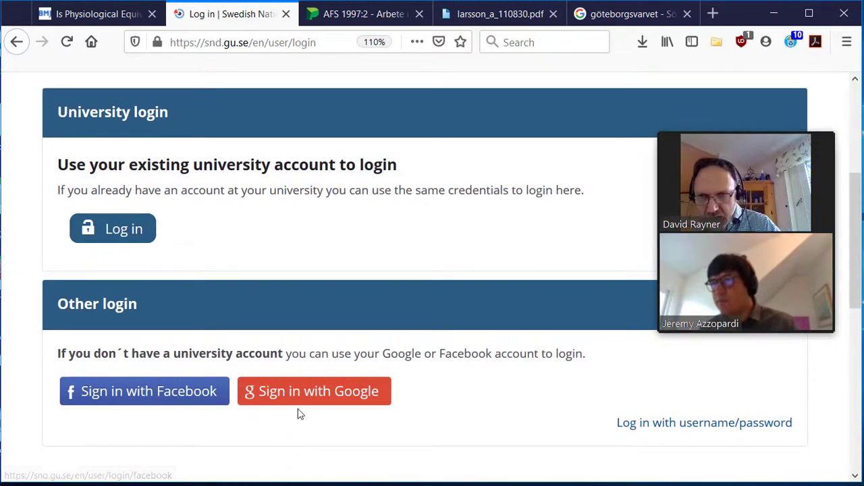
pyautogui.click(128, 232)
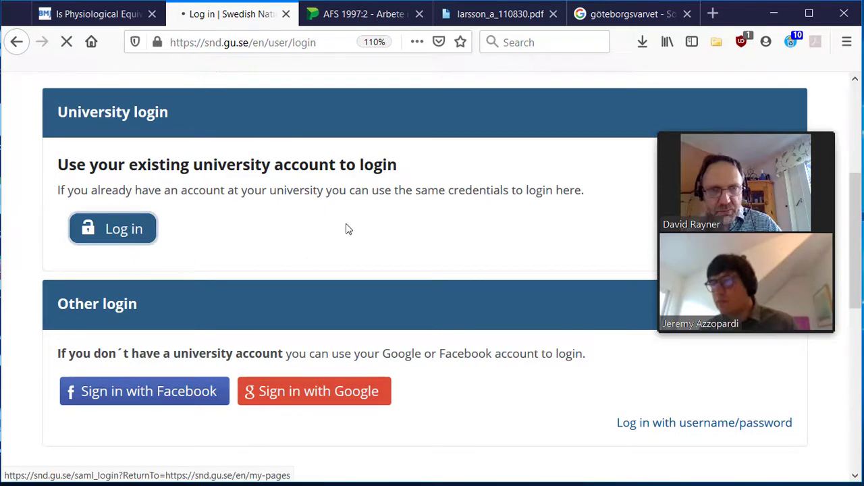
pyautogui.click(346, 230)
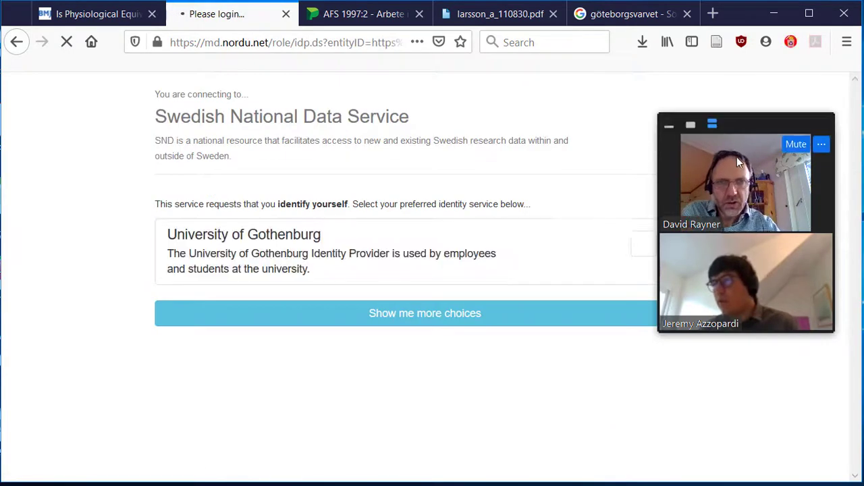
pyautogui.click(370, 406)
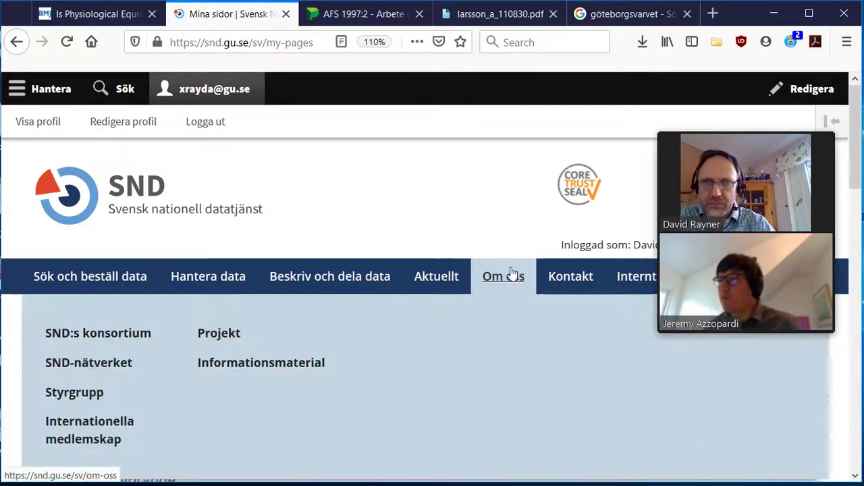
# - Switch My Pages to English and open DORIS for creating and managing data descriptions
pyautogui.moveTo(748, 136)
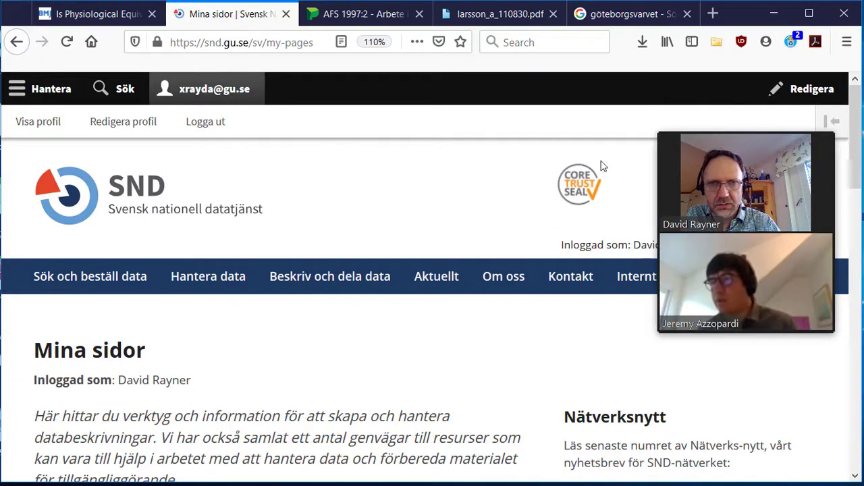
pyautogui.moveTo(775, 135)
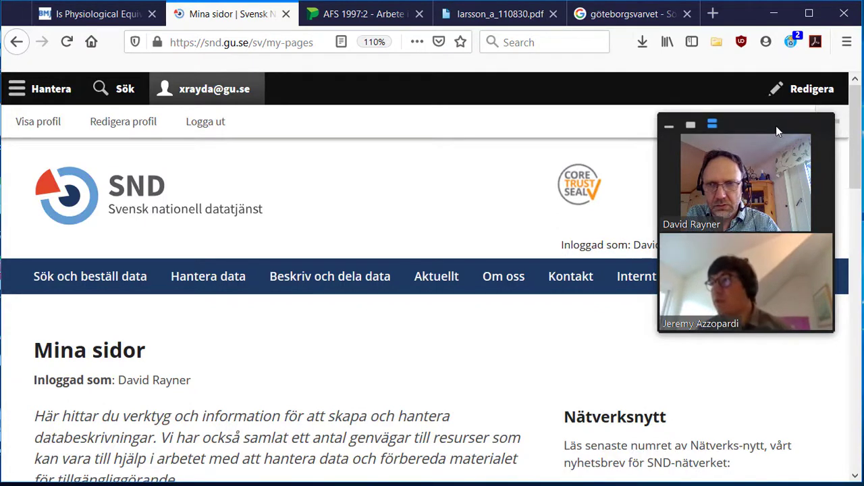
pyautogui.moveTo(776, 125); pyautogui.dragTo(125, 33)
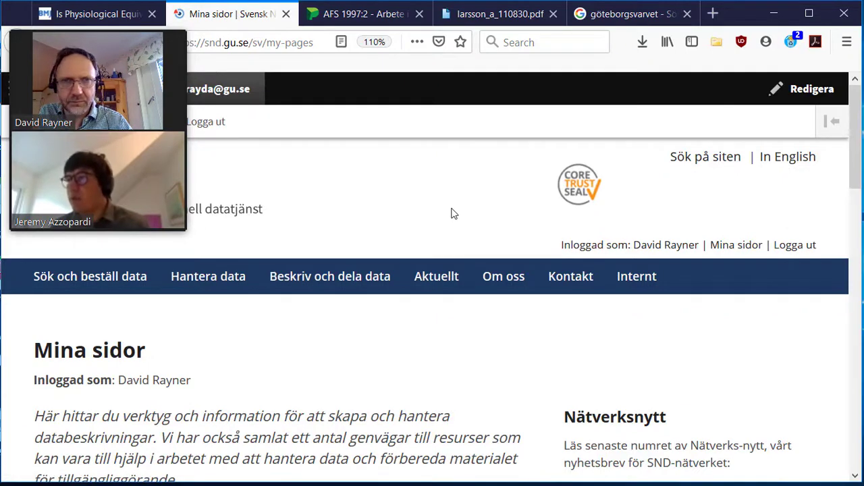
pyautogui.click(793, 164)
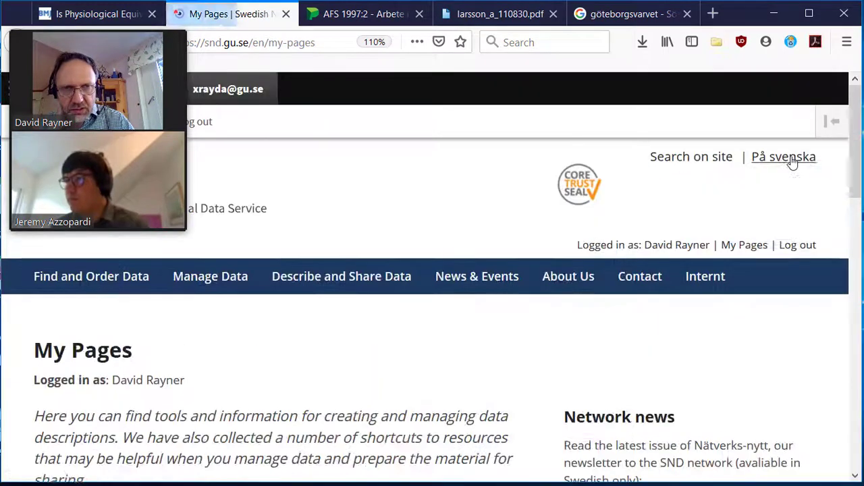
pyautogui.scroll(-3, 791, 211)
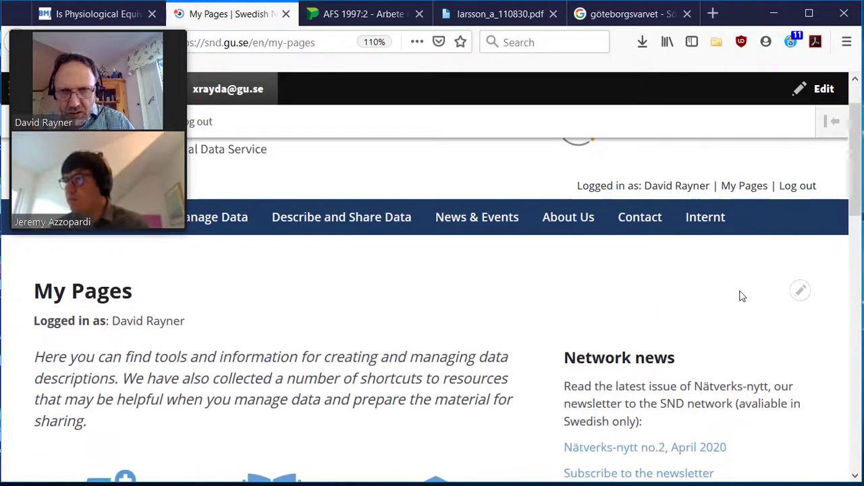
pyautogui.scroll(-3, 745, 287)
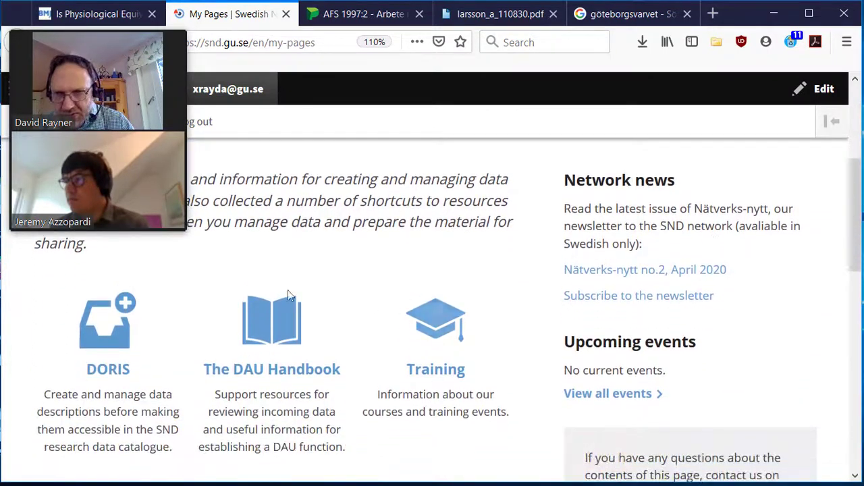
pyautogui.click(111, 349)
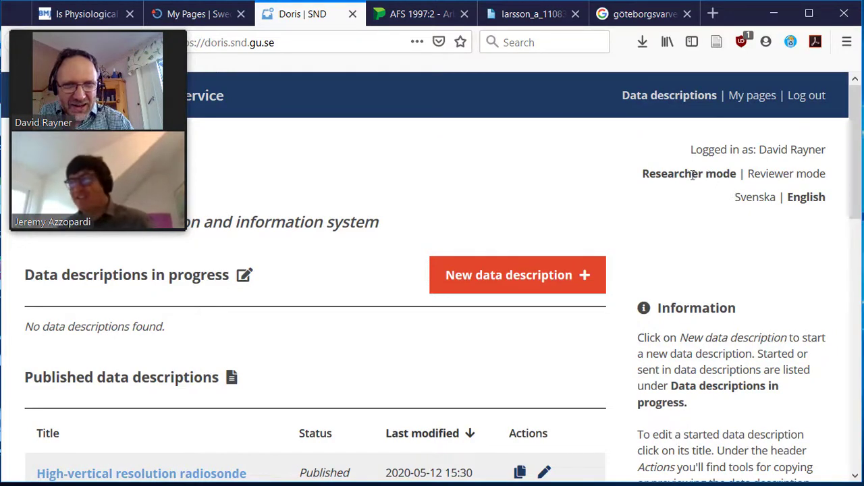
# - Start a new data description in DORIS and move the meeting video window off the form's title fields
pyautogui.scroll(-1, 214, 380)
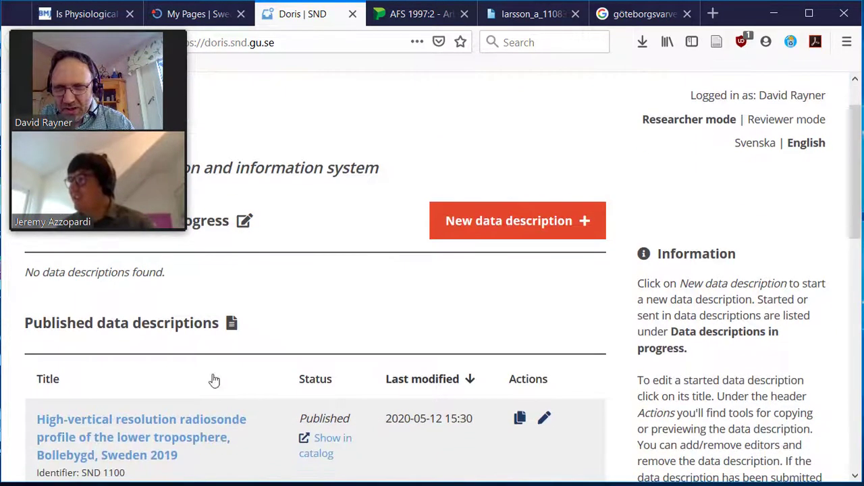
pyautogui.click(489, 225)
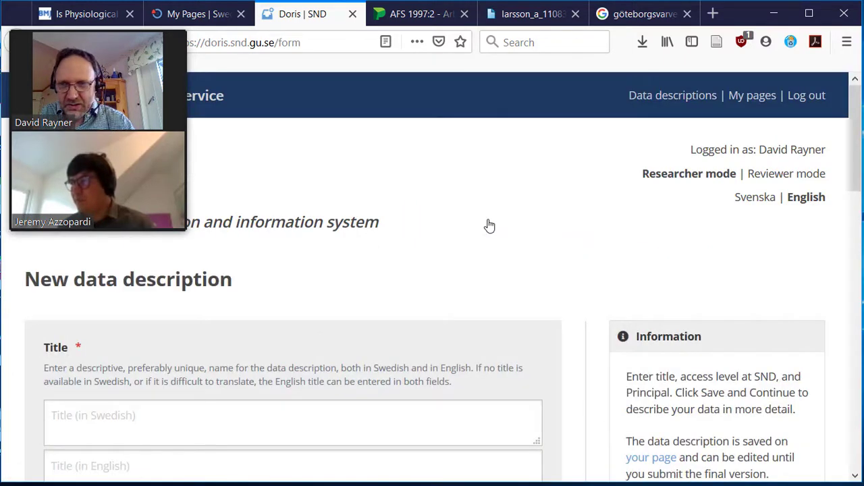
pyautogui.moveTo(120, 23); pyautogui.dragTo(786, 65)
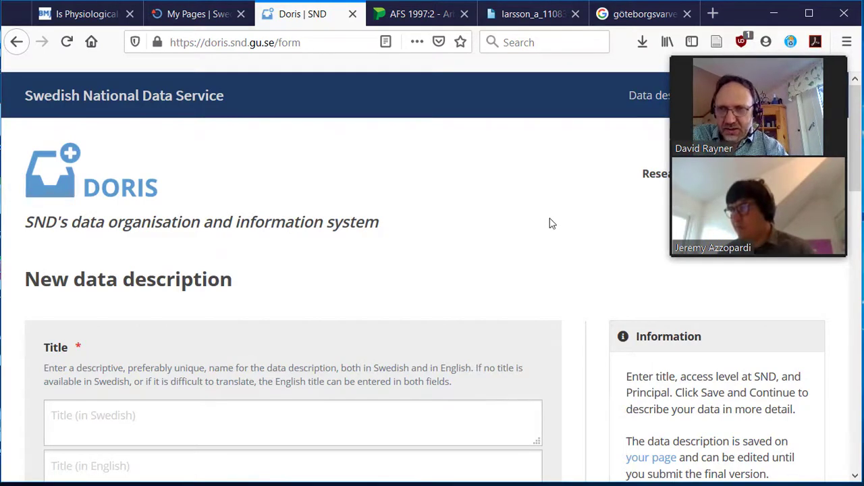
pyautogui.scroll(-1, 541, 203)
pyautogui.scroll(-1, 531, 158)
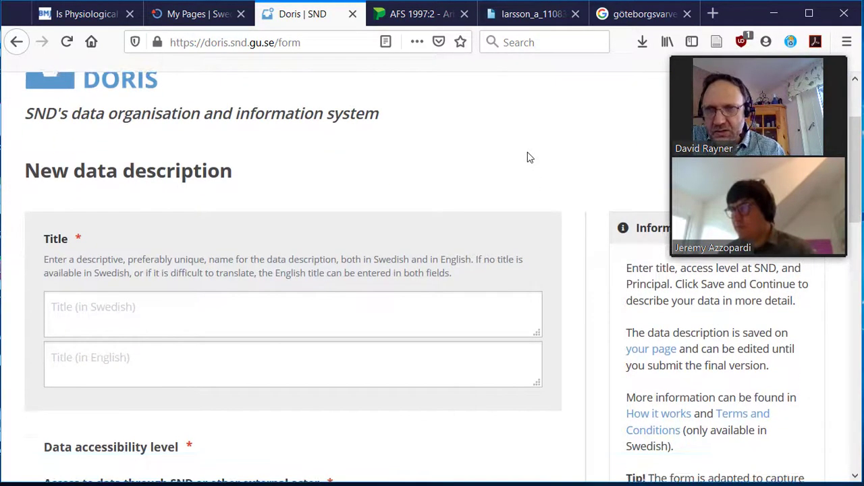
pyautogui.scroll(-1, 529, 157)
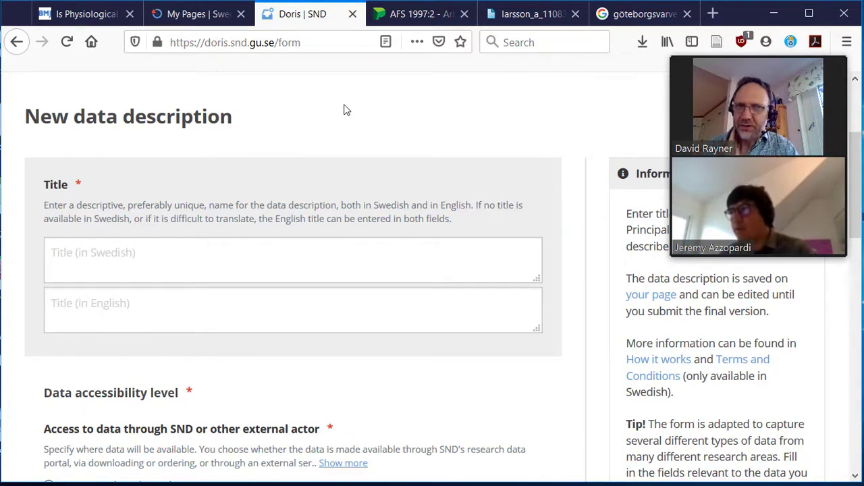
# - Copy the title of the British Journal of Sports Medicine article into the English title of the new data description
pyautogui.click(90, 19)
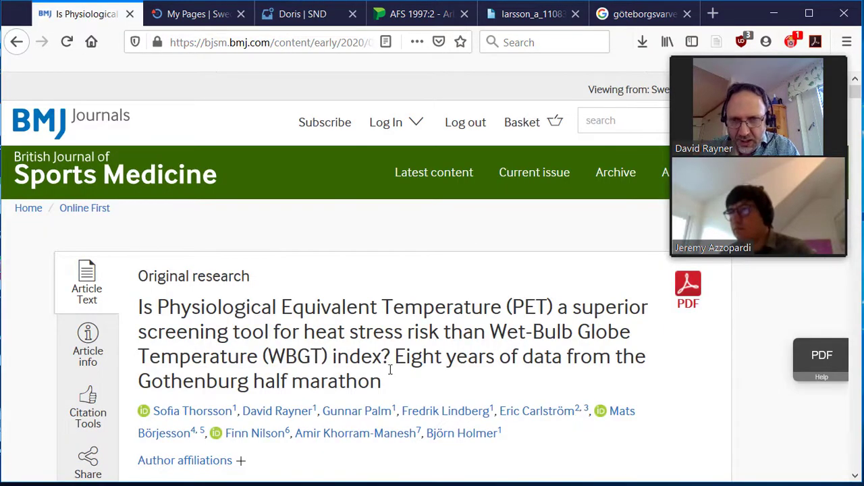
pyautogui.moveTo(383, 381); pyautogui.dragTo(149, 312)
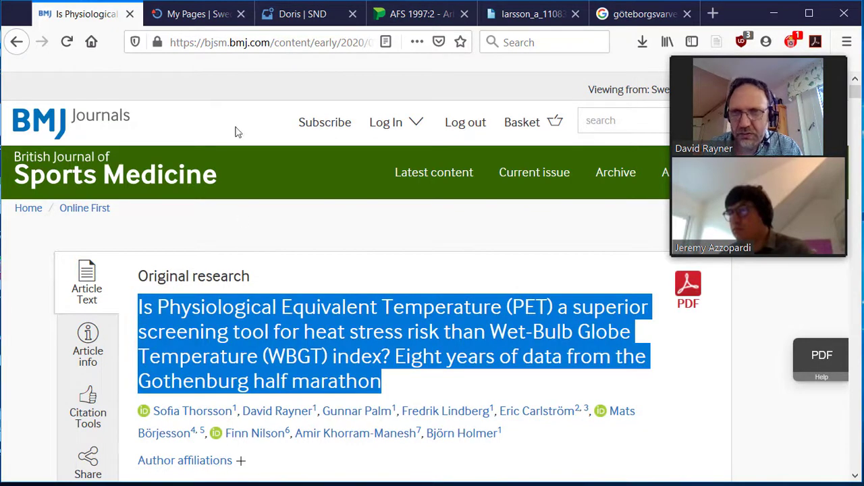
pyautogui.click(196, 14)
pyautogui.click(241, 13)
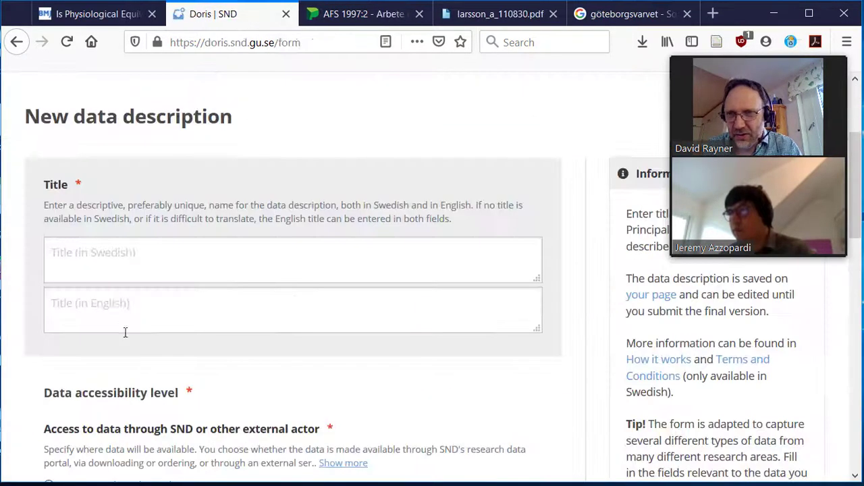
pyautogui.click(125, 310)
pyautogui.write('Is Physiological Equivalent Temperature (PET) a superior screening tool for heat stress risk than Wet-Bulb Globe Temperature (WBGT) index? Eight years of data from the Gothenburg half marathon')
# - Reword the English title as "Physiological Equivalent Temperature (PET) and Wet-Bulb Globe Temperature (WBGT) index data from the Gothenburg half marathon."
pyautogui.moveTo(402, 304)
pyautogui.mouseDown()
pyautogui.moveTo(298, 304)
pyautogui.moveTo(409, 312)
pyautogui.mouseUp()
pyautogui.write('data')
pyautogui.press('Delete')
pyautogui.press('Delete')
pyautogui.moveTo(509, 303); pyautogui.dragTo(498, 270)
pyautogui.write('and')
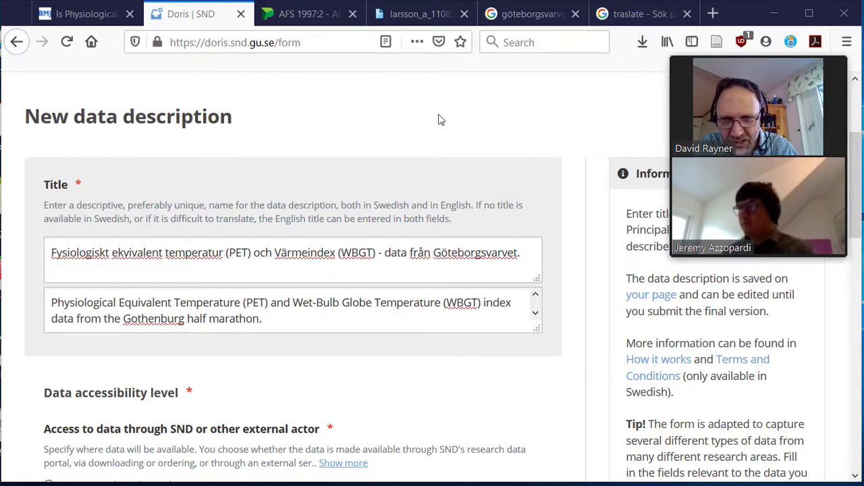
# - Check the Swedish translation of "Wet-Bulb Globe Temperature" in the Google translation results and return to the form
pyautogui.click(638, 14)
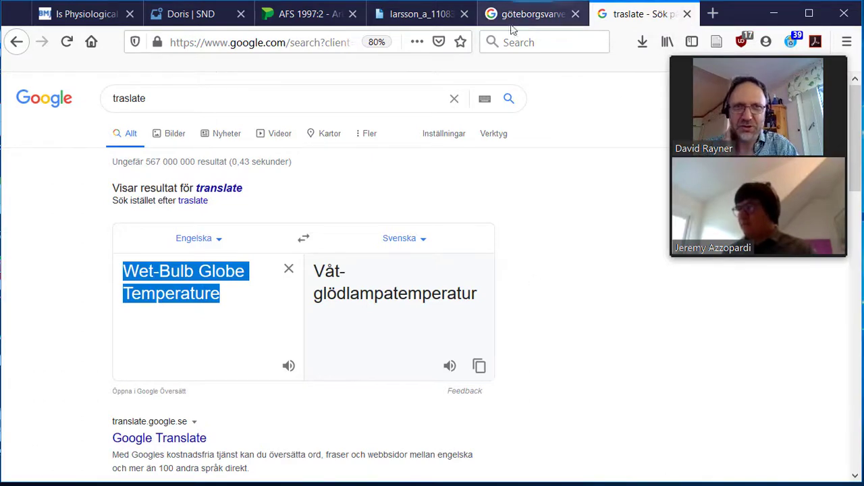
pyautogui.click(197, 13)
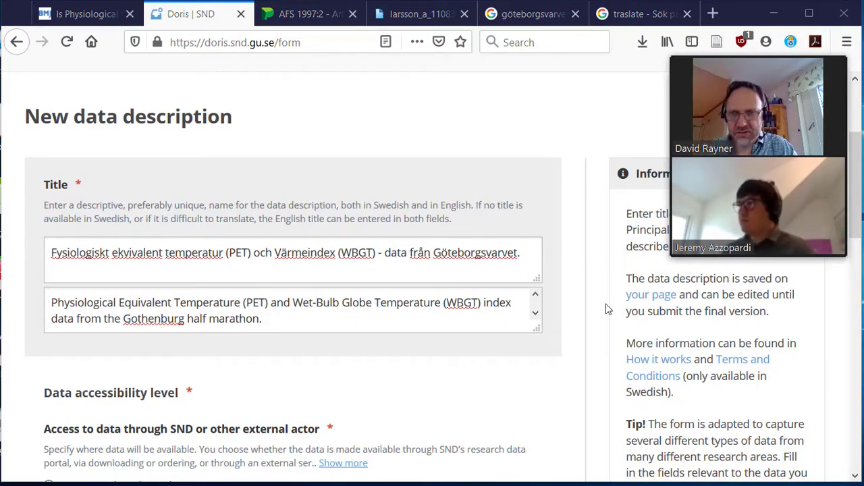
# - Set the level of accessibility to "Data are freely accessible" and review the research area profile and research principal
pyautogui.scroll(-3, 601, 311)
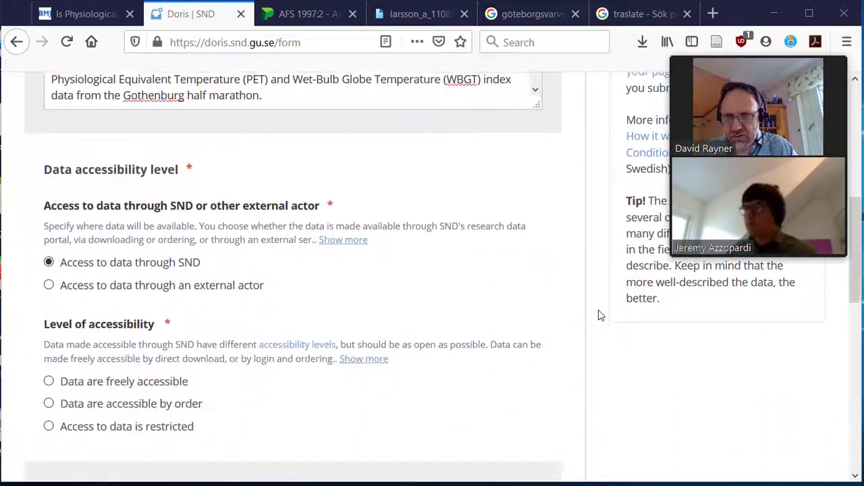
pyautogui.scroll(-2, 601, 315)
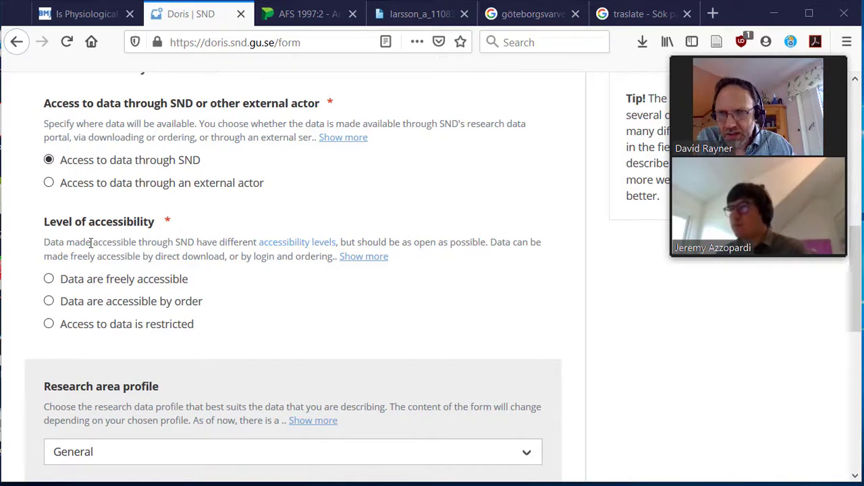
pyautogui.click(49, 280)
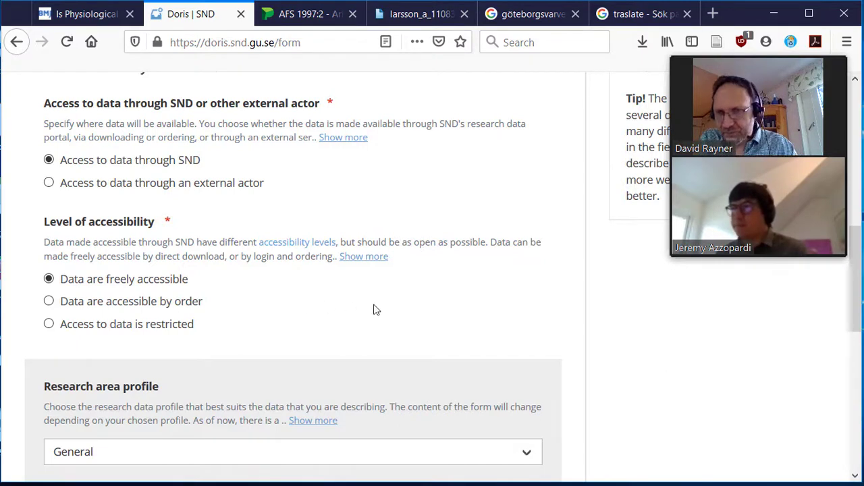
pyautogui.scroll(-5, 571, 264)
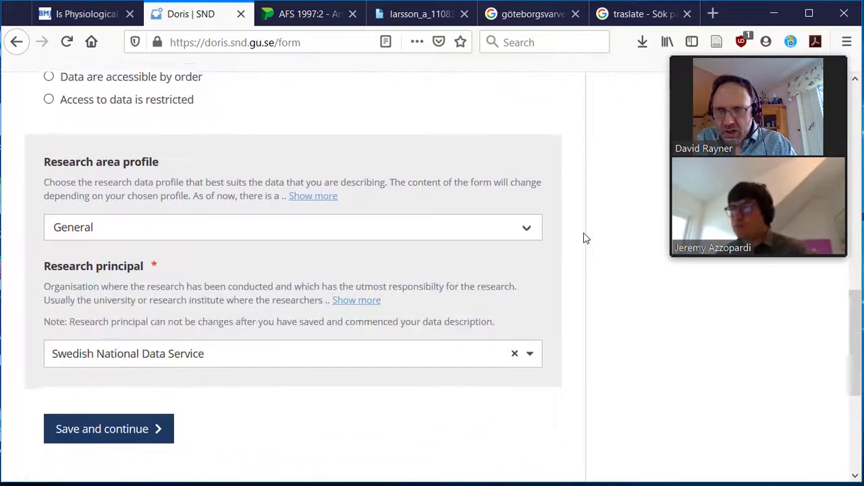
pyautogui.scroll(-1, 585, 238)
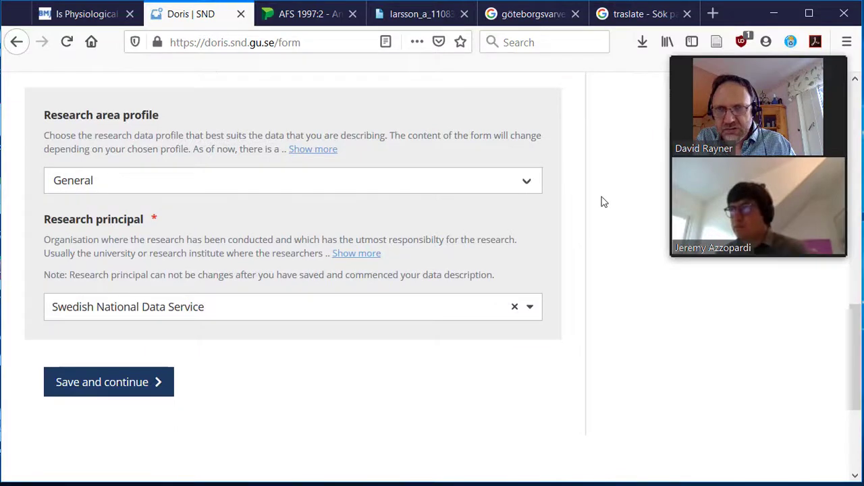
# - Save the data description with research area profile "Earth and Environmental sciences" and research principal "University of Gothenburg", continuing to its sections
pyautogui.click(531, 182)
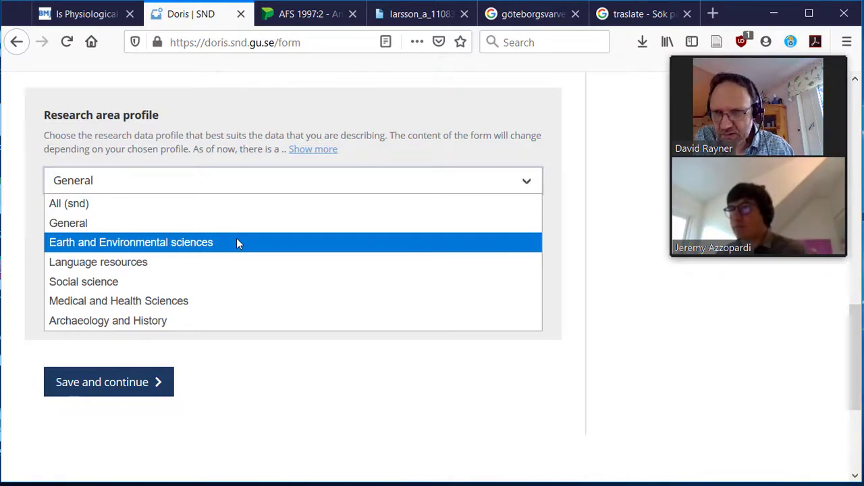
pyautogui.click(237, 244)
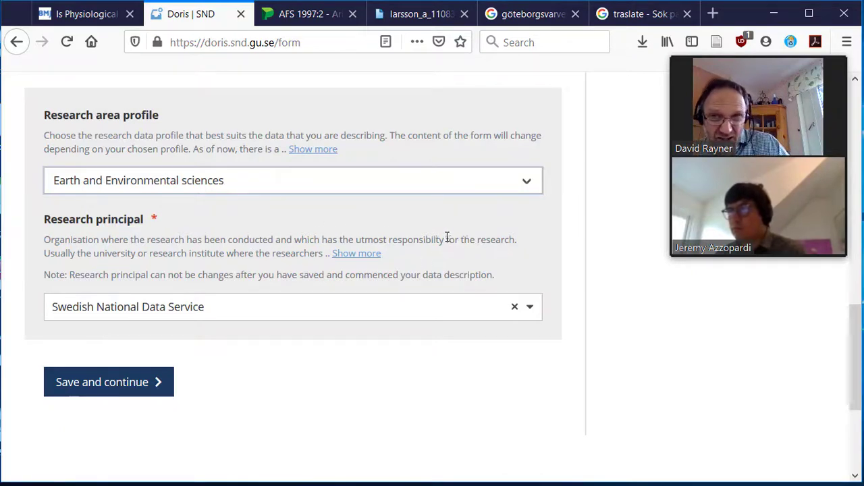
pyautogui.click(530, 308)
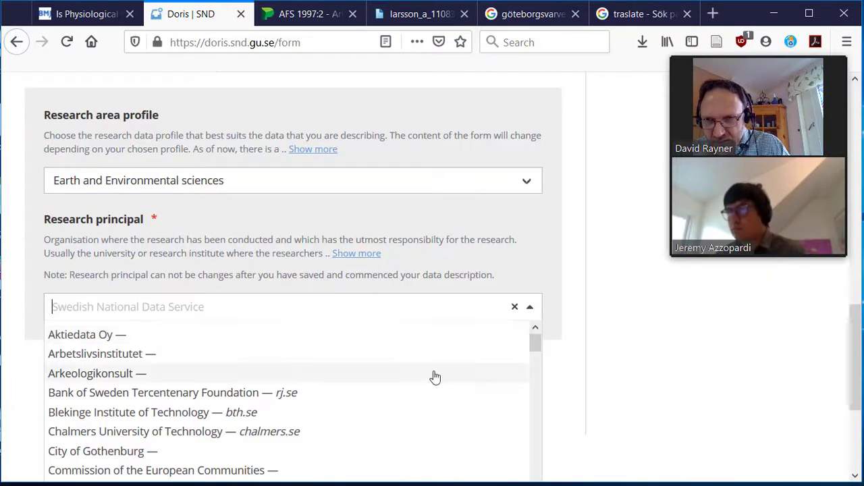
pyautogui.scroll(-3, 436, 376)
pyautogui.scroll(-15, 438, 375)
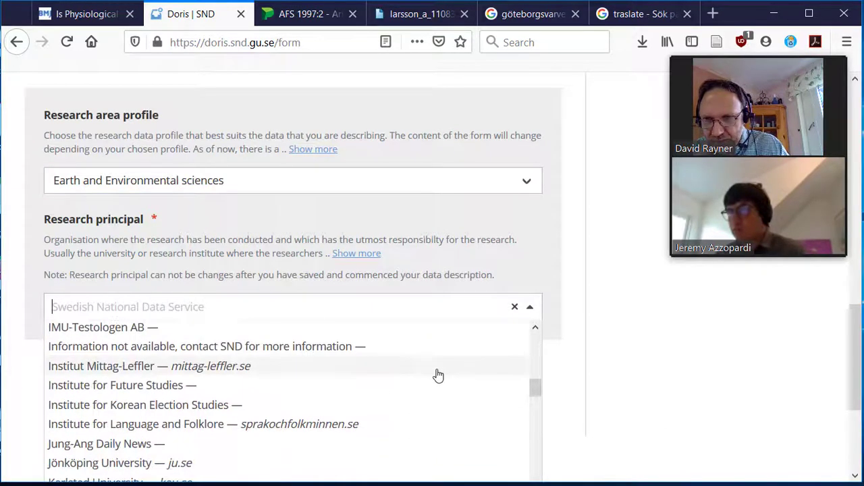
pyautogui.scroll(-8, 449, 370)
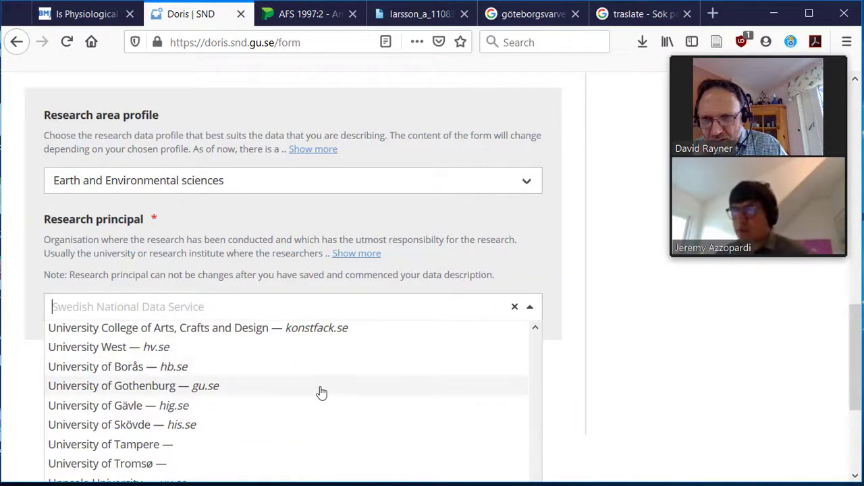
pyautogui.click(201, 385)
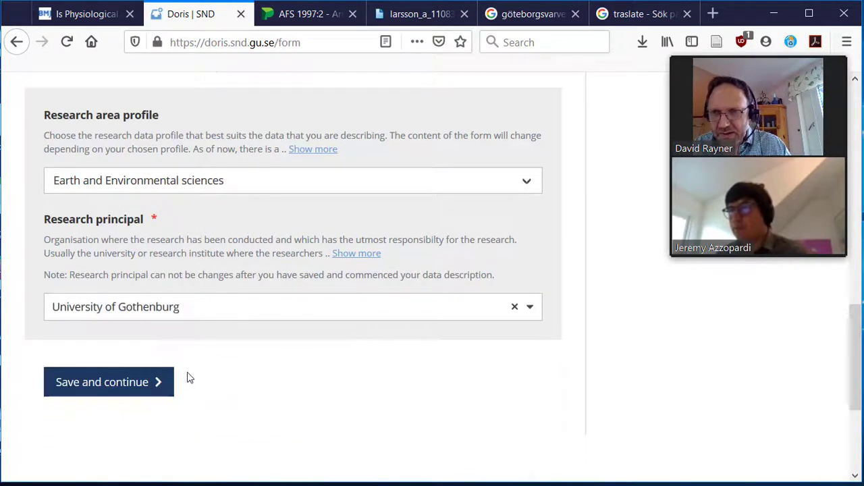
pyautogui.click(111, 392)
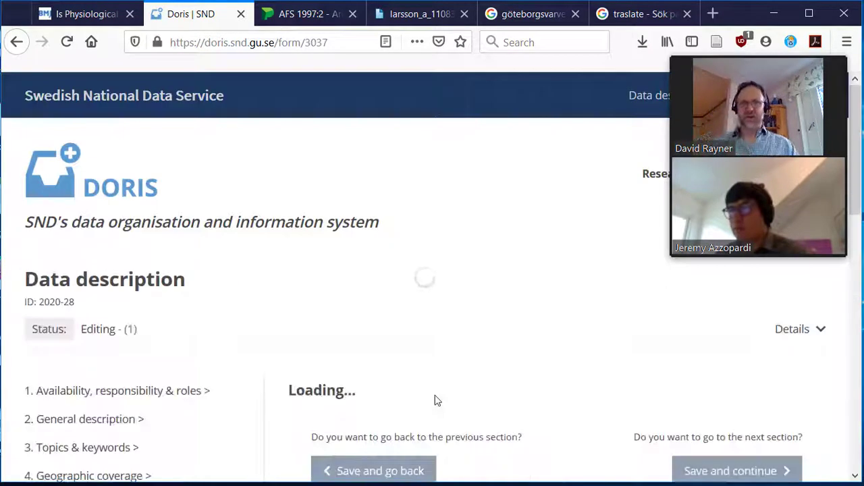